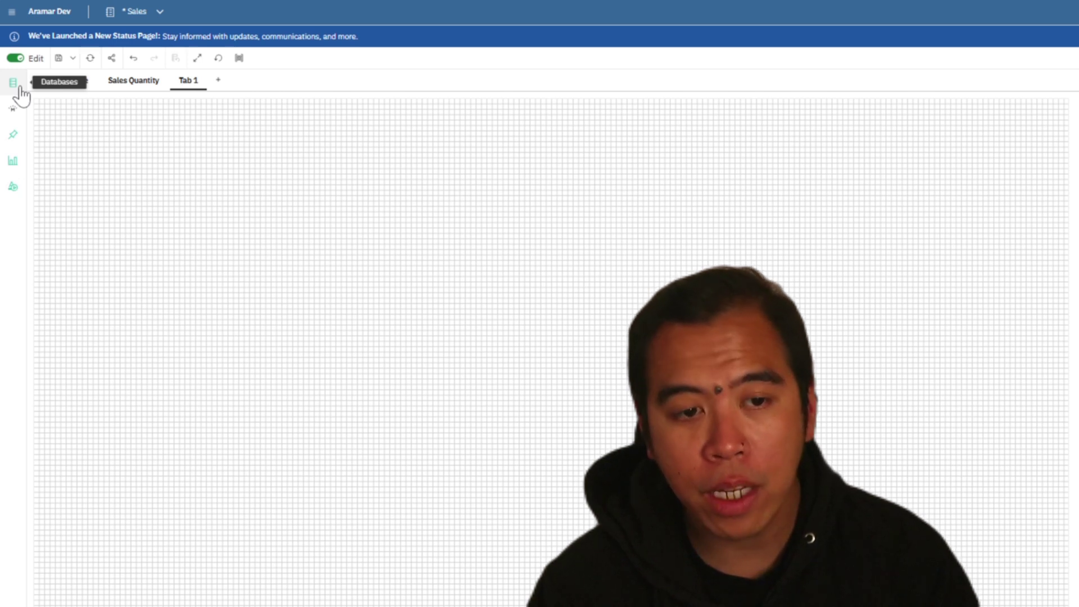
- Add a new view of the MegaBeatz database's Gross_Margin cube to Tab 1
click(20, 89)
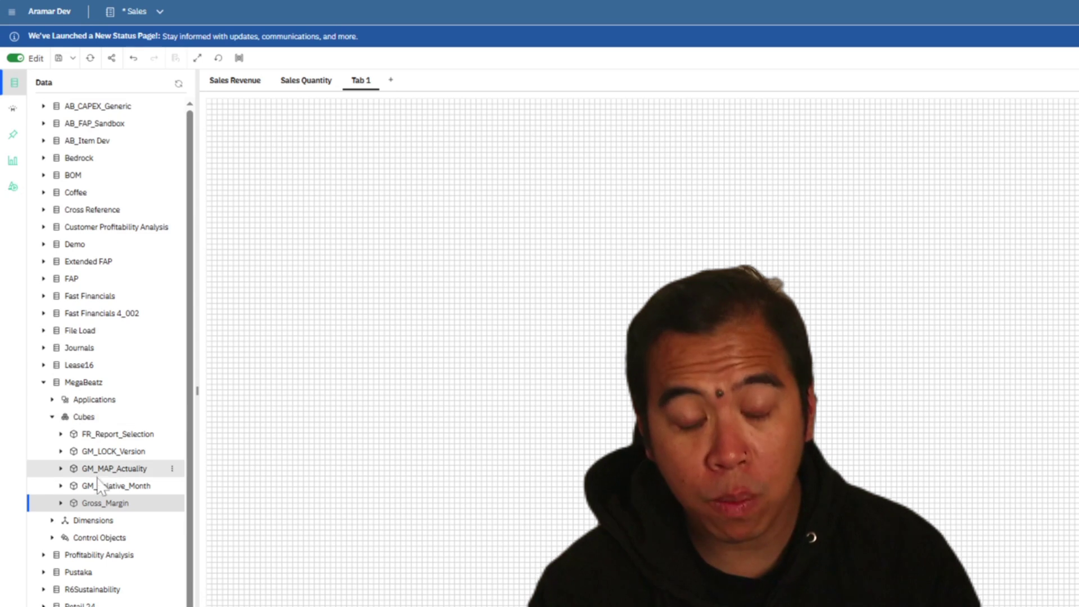
right_click(100, 509)
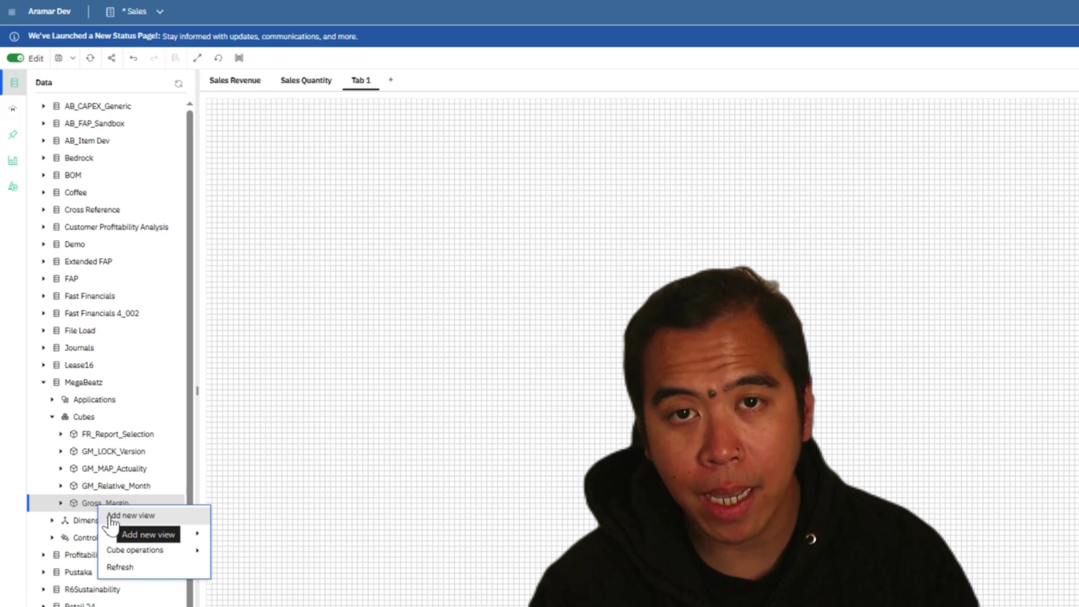
click(111, 516)
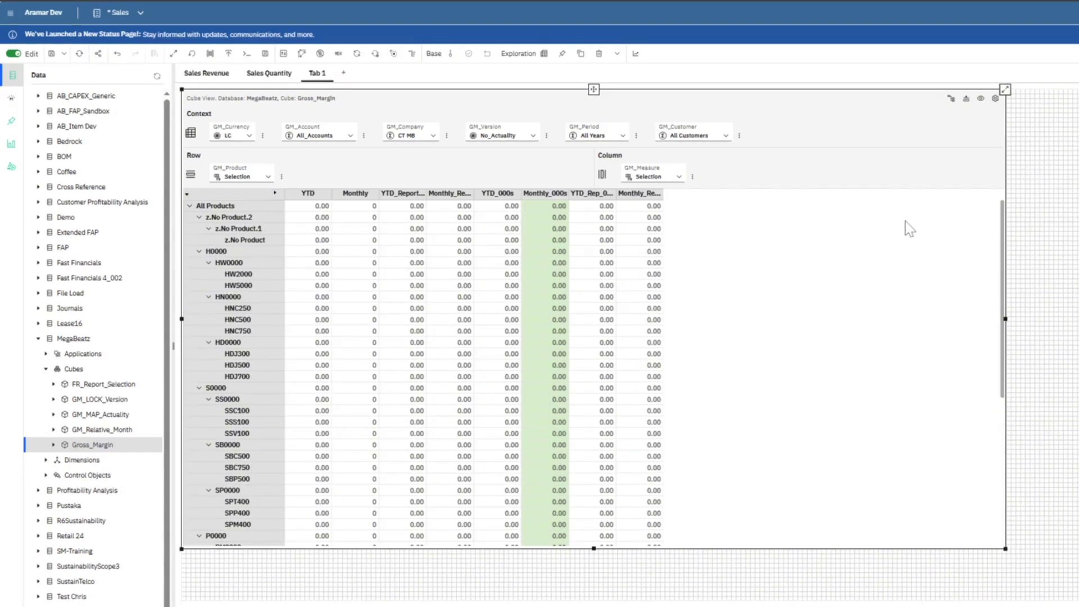
click(996, 99)
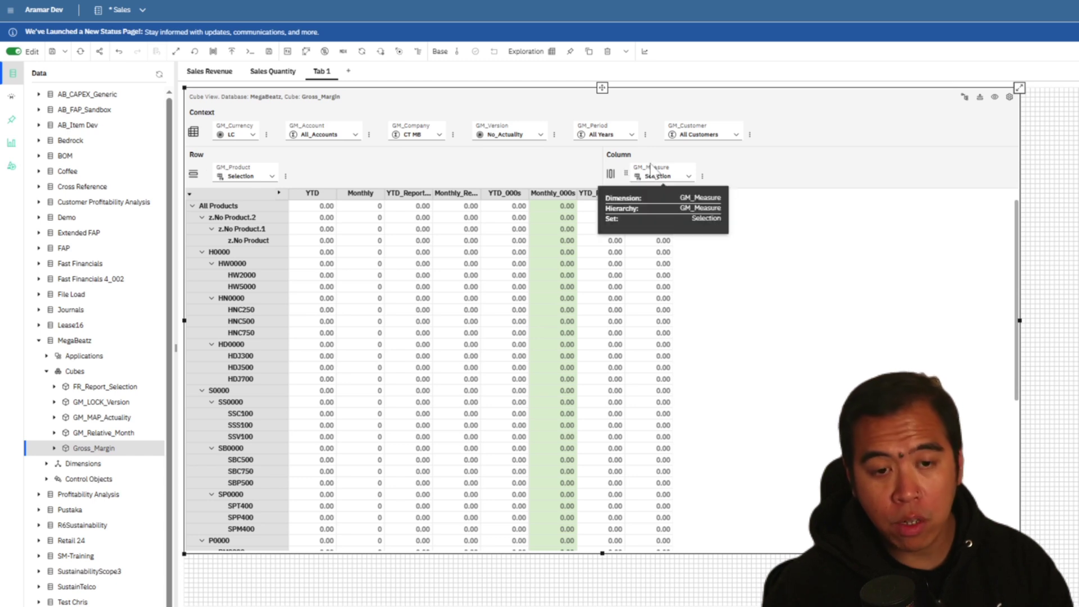
- Swap GM_Period with GM_Measure on the columns and GM_Company with GM_Product on the rows
mouse_move(652, 174)
mouse_down()
mouse_move(652, 134)
mouse_move(655, 172)
mouse_up()
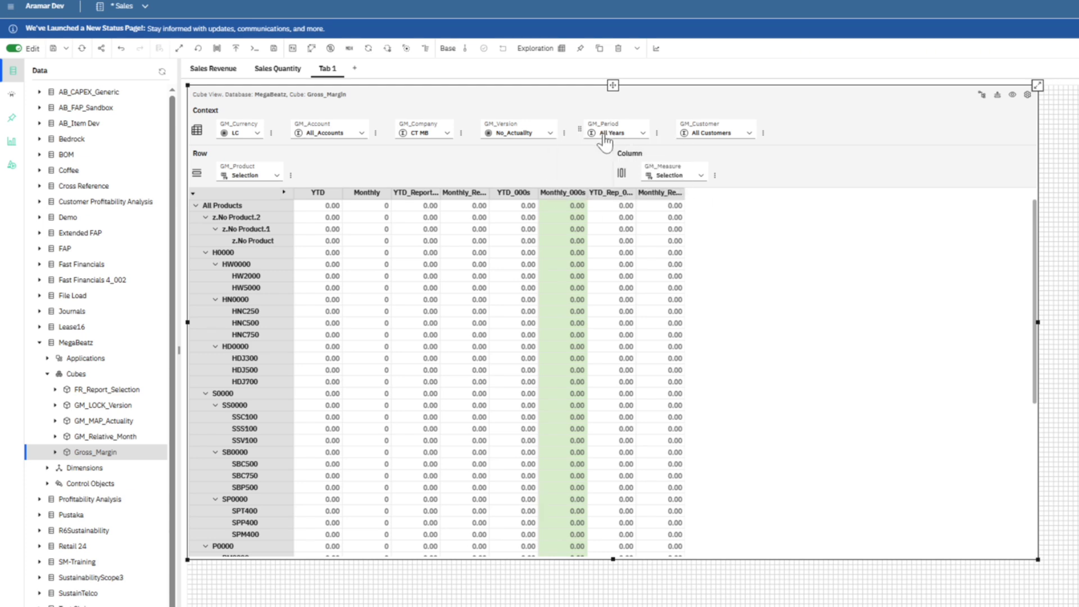
drag(609, 134, 663, 175)
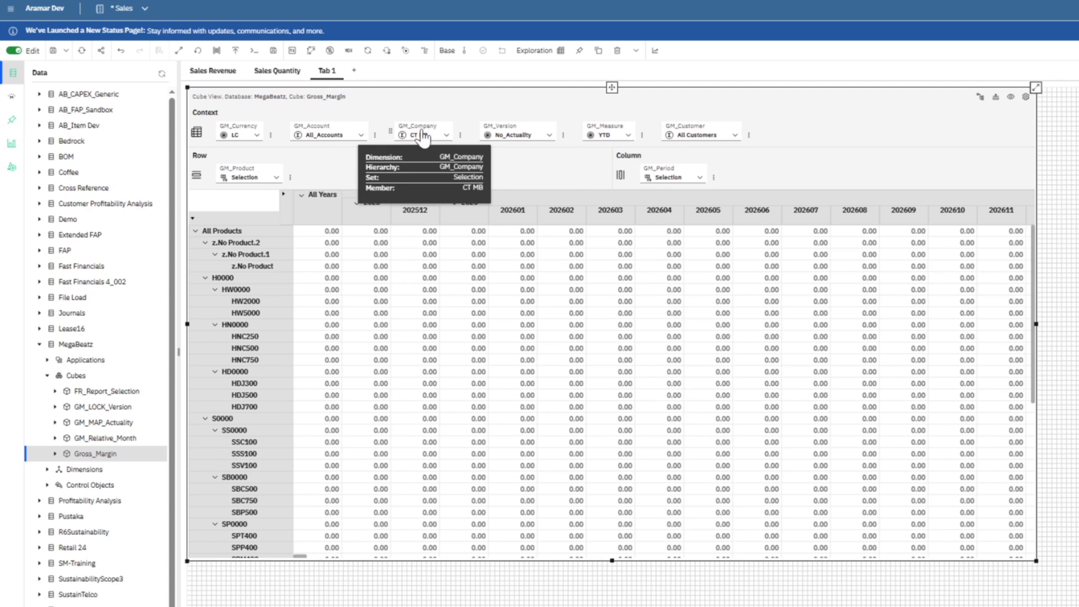
drag(422, 136, 256, 180)
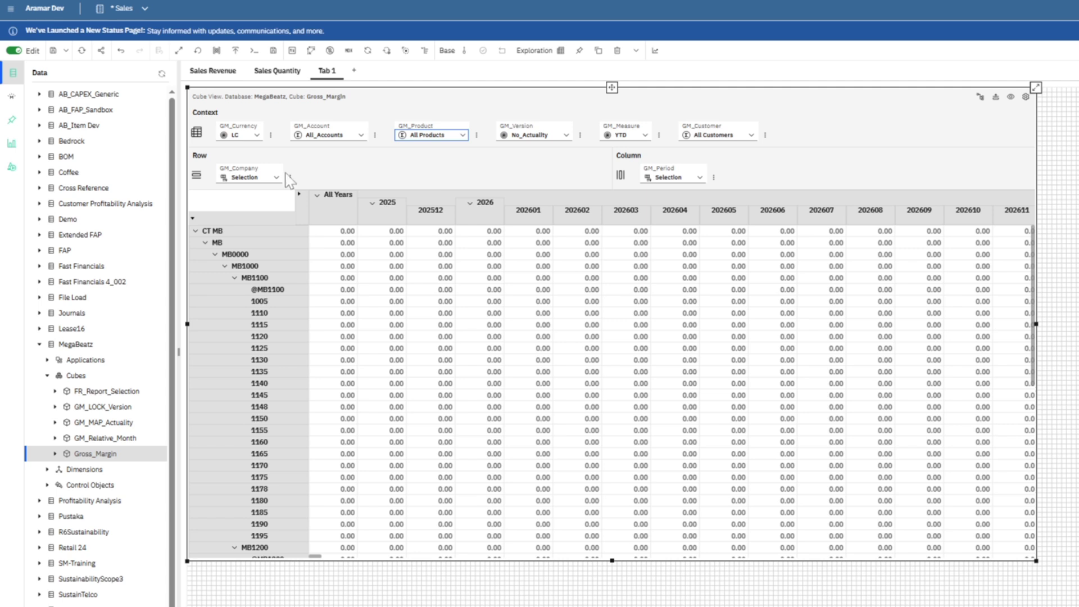
- Set the view's context to P1999 for GM_Account, Actual for GM_Version and Monthly for GM_Measure
click(334, 135)
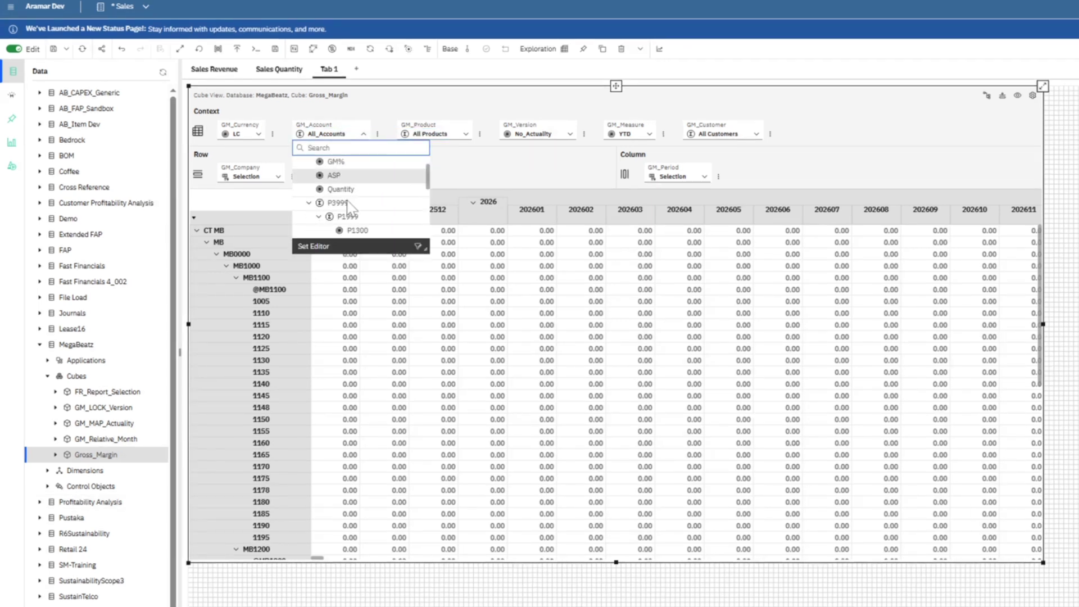
click(347, 216)
click(520, 134)
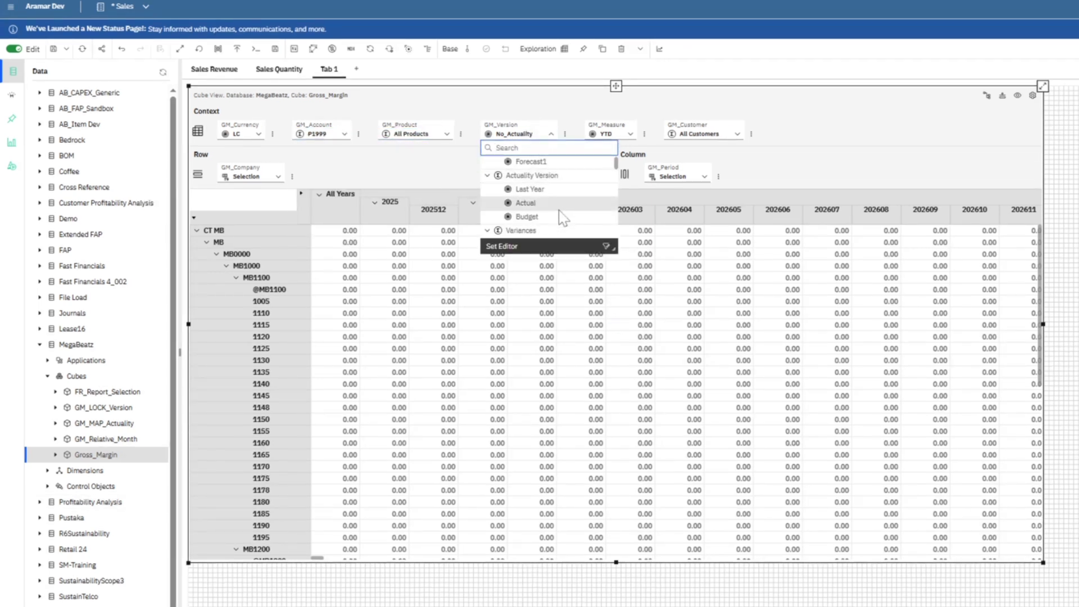
click(528, 203)
click(612, 134)
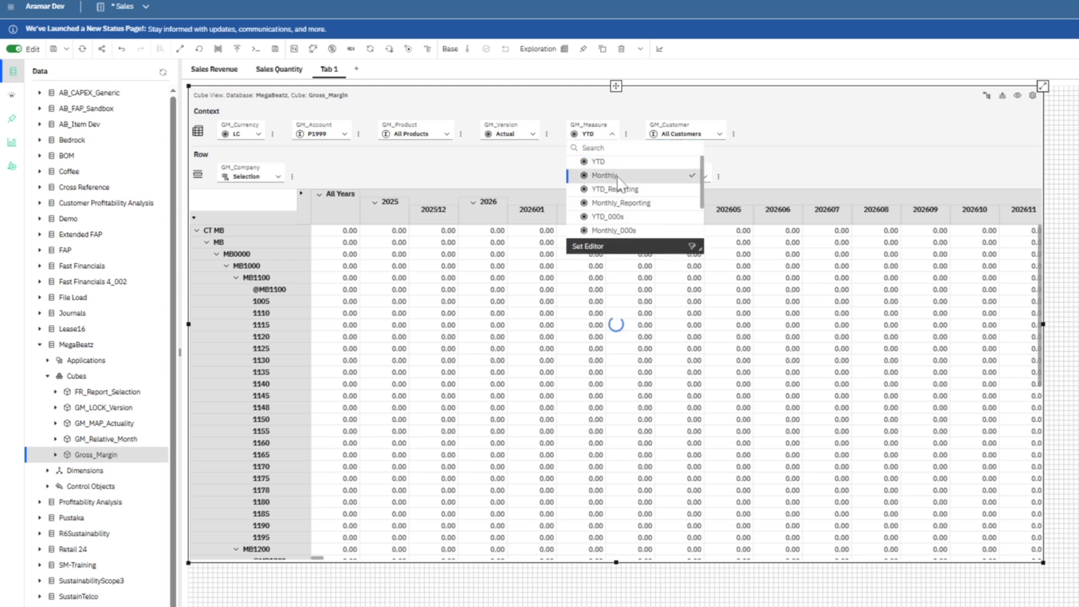
click(617, 178)
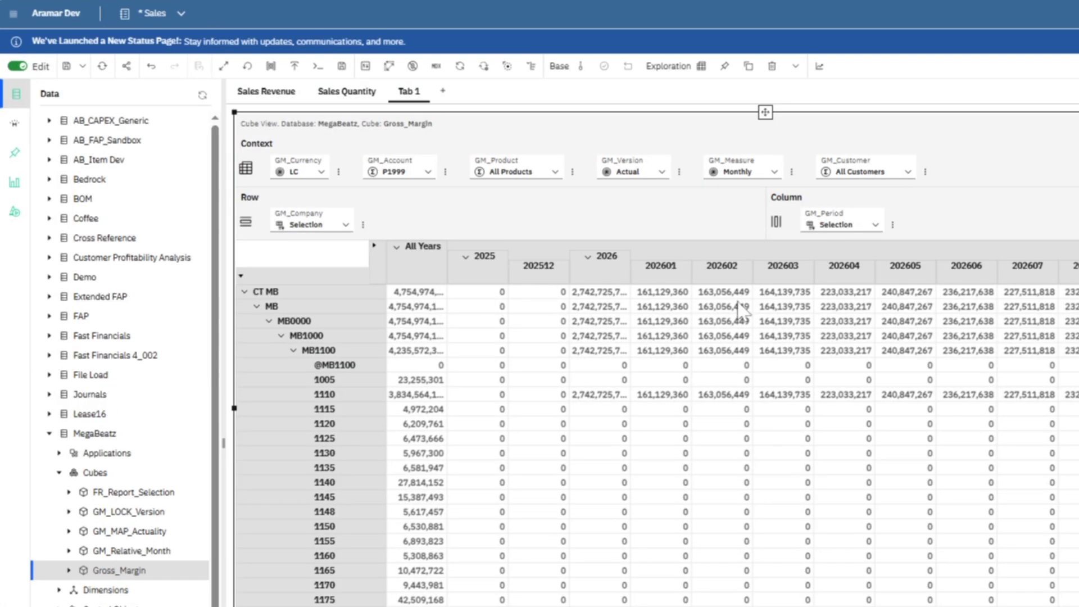
- Suppress zeros for all rows and columns of the Gross_Margin view
click(417, 70)
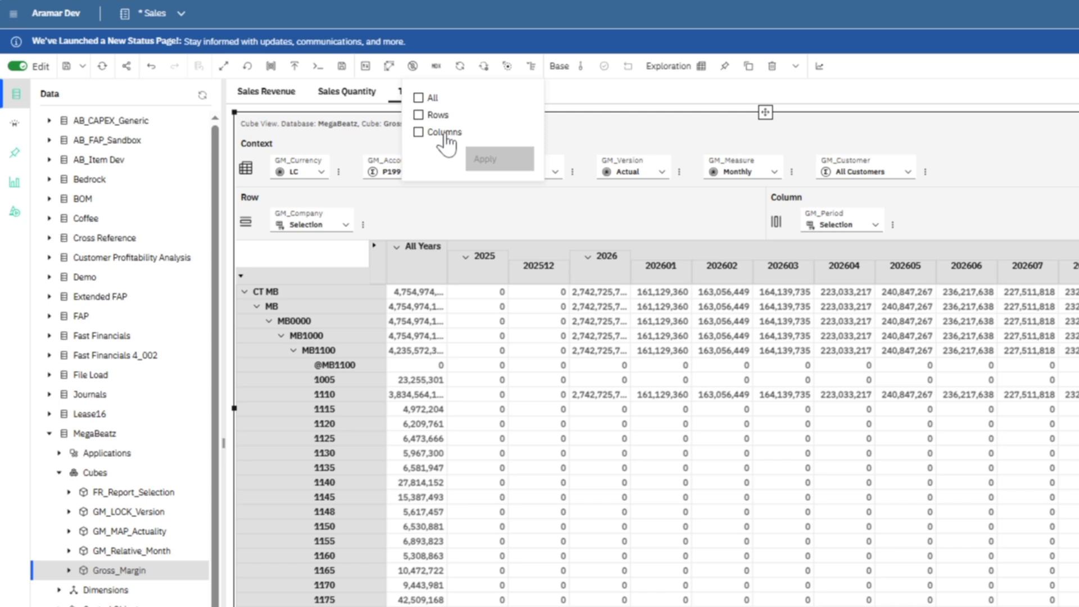
click(419, 99)
click(500, 159)
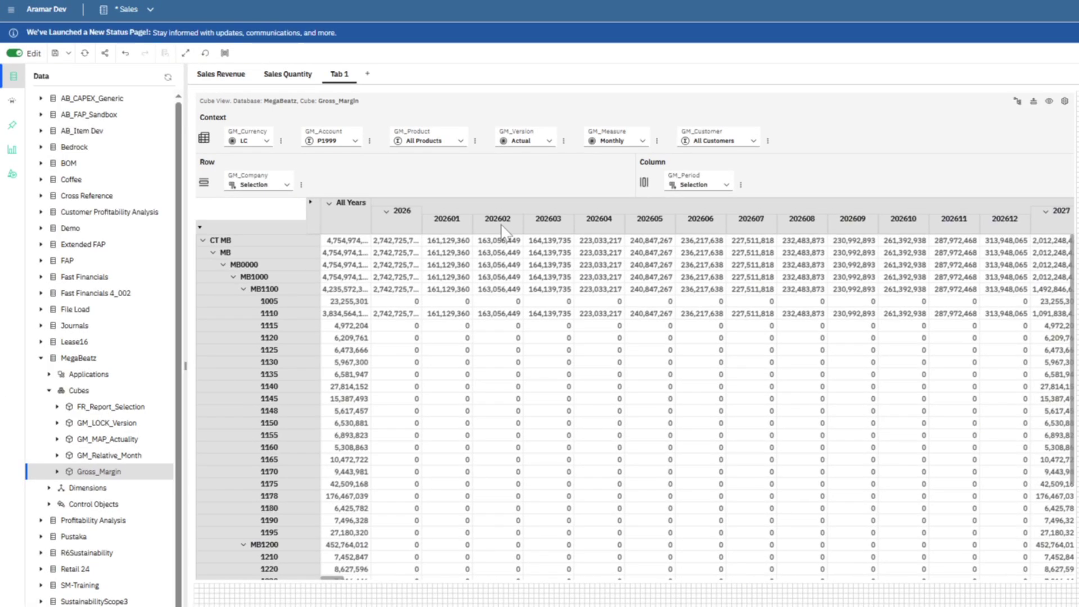
- Find period 202701 among the column headers and keep only that period on the columns
click(501, 220)
key(Right)
key(Right)
key(Right)
key(Right)
key(Right)
key(Right)
key(Right)
key(Right)
key(Right)
key(Right)
key(Right)
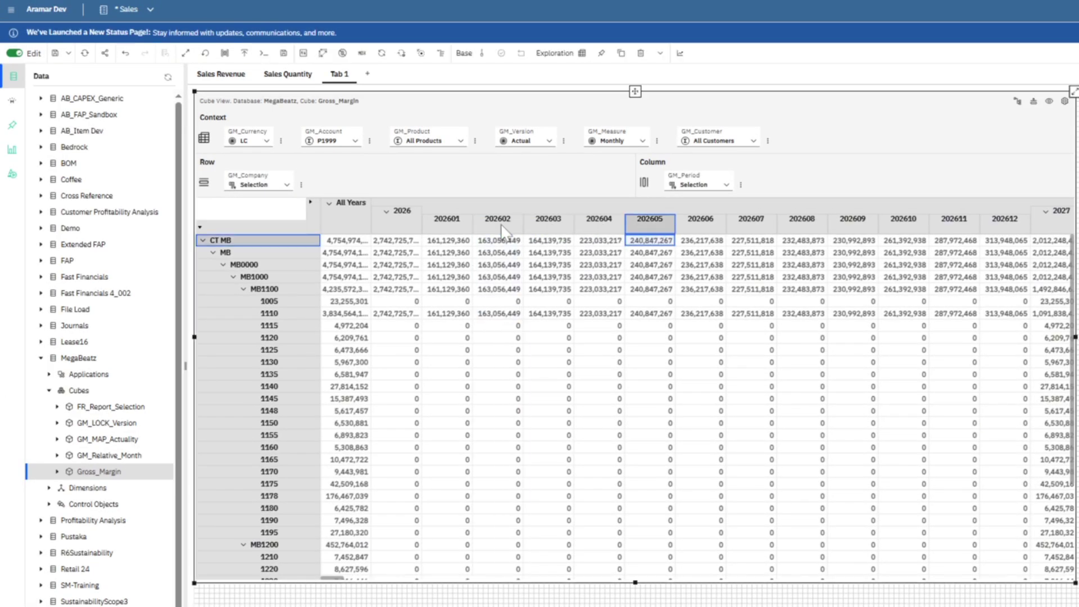
key(Right)
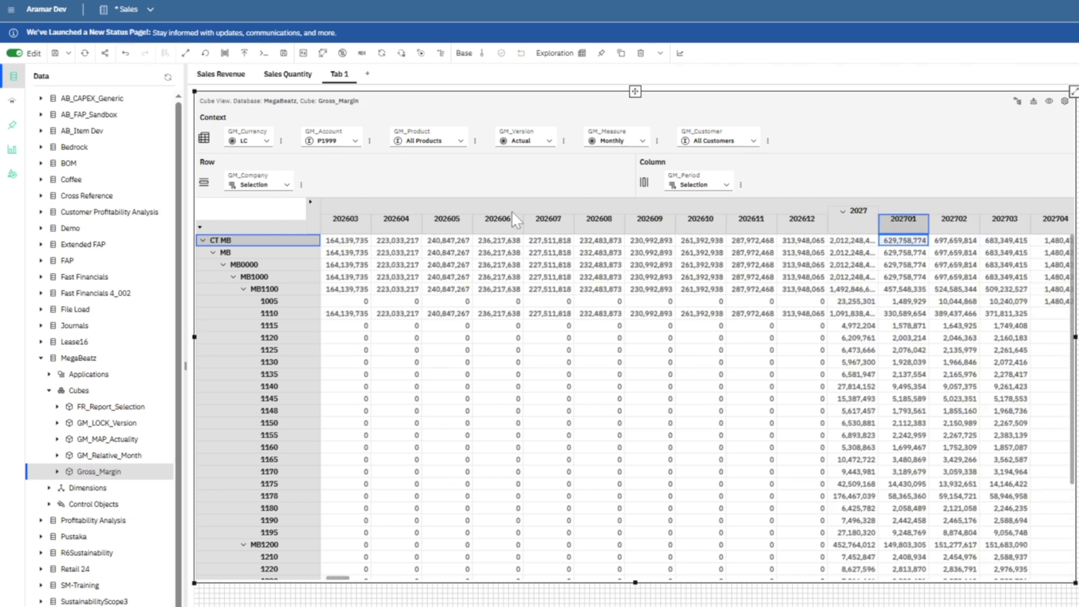
click(901, 221)
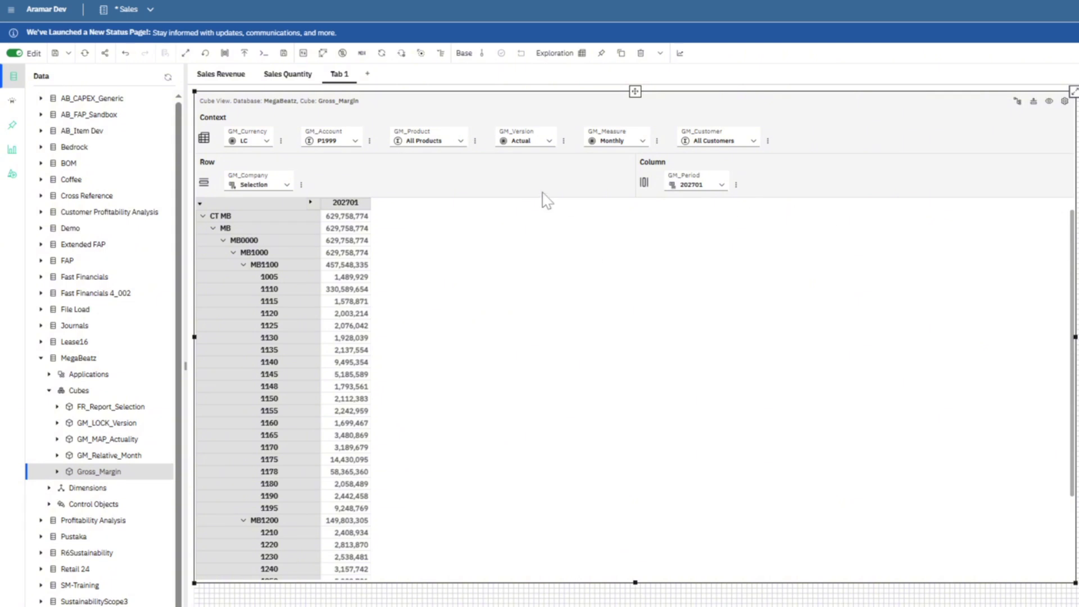
- Open the GM_Customer member list and its Set Editor
click(753, 141)
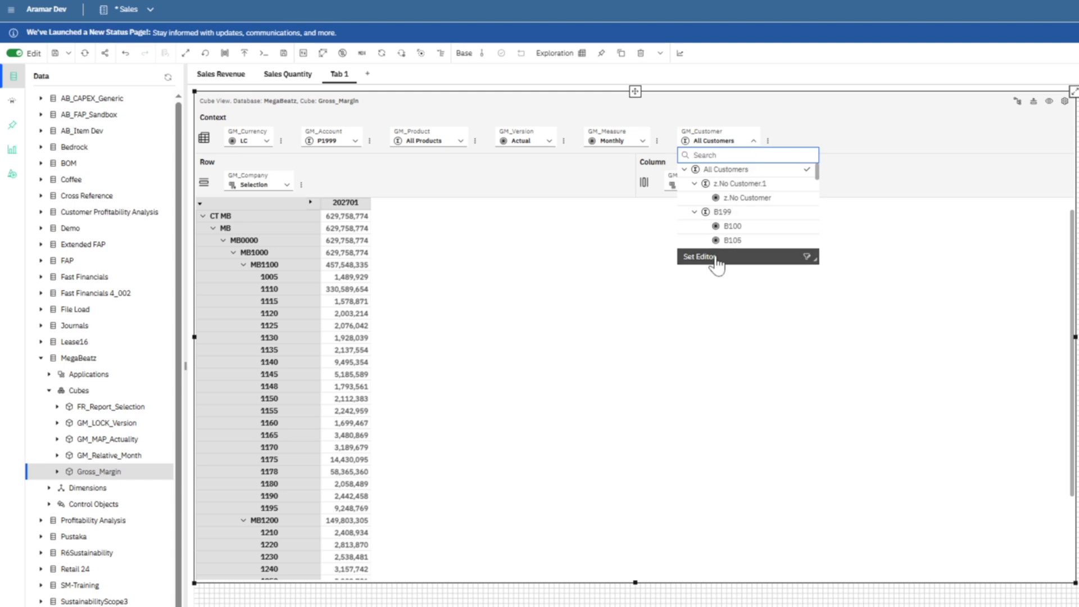
click(689, 258)
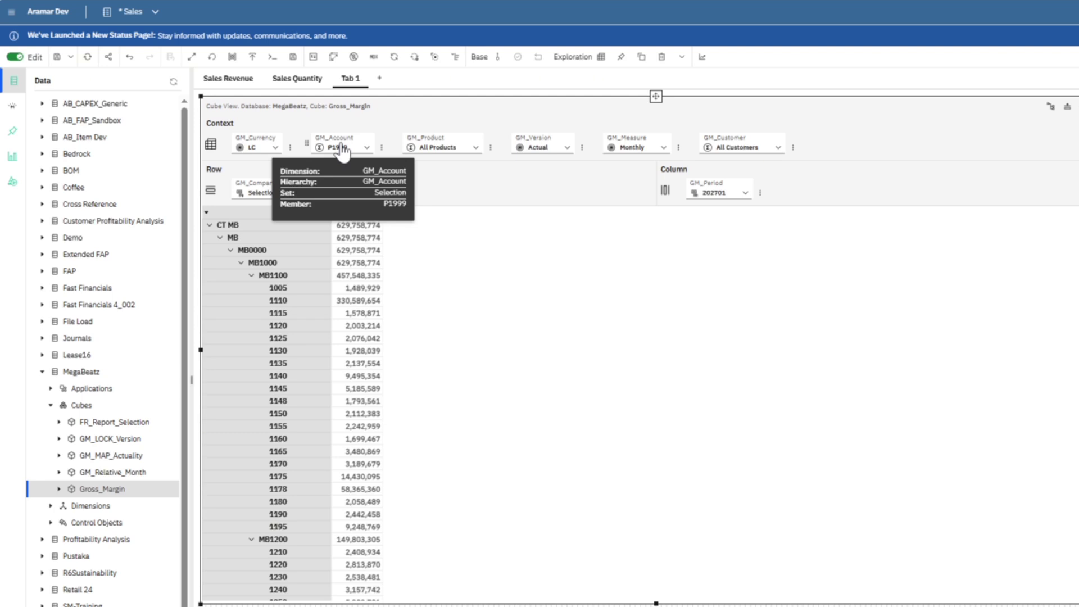
- Nest GM_Account after GM_Period on the columns, limited to P1999, and GM_Currency after GM_Company on the rows
mouse_move(343, 149)
mouse_down()
mouse_move(621, 198)
mouse_move(774, 192)
mouse_up()
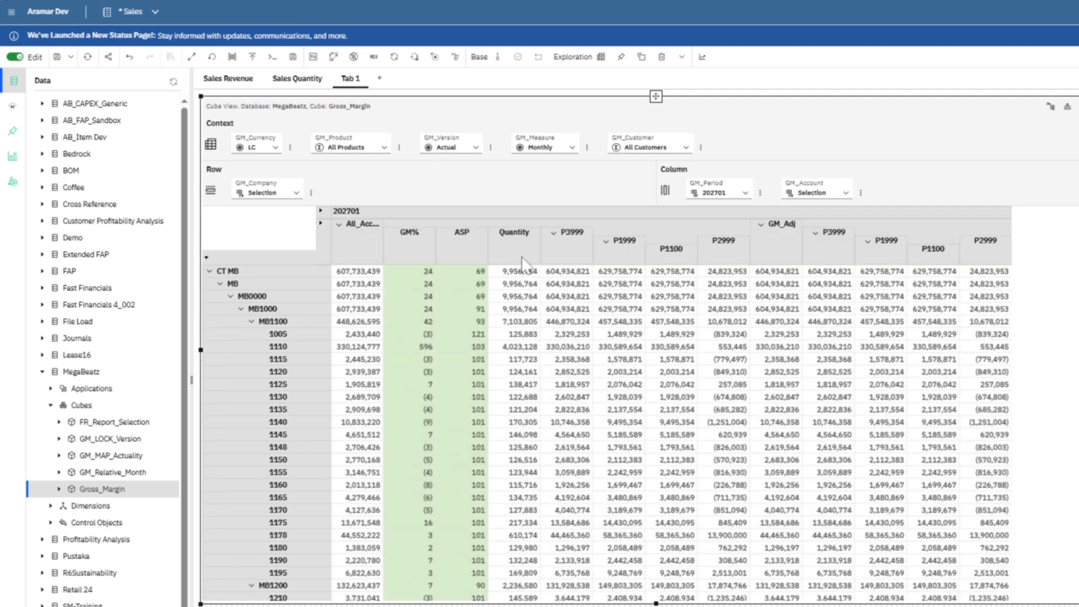
double_click(887, 250)
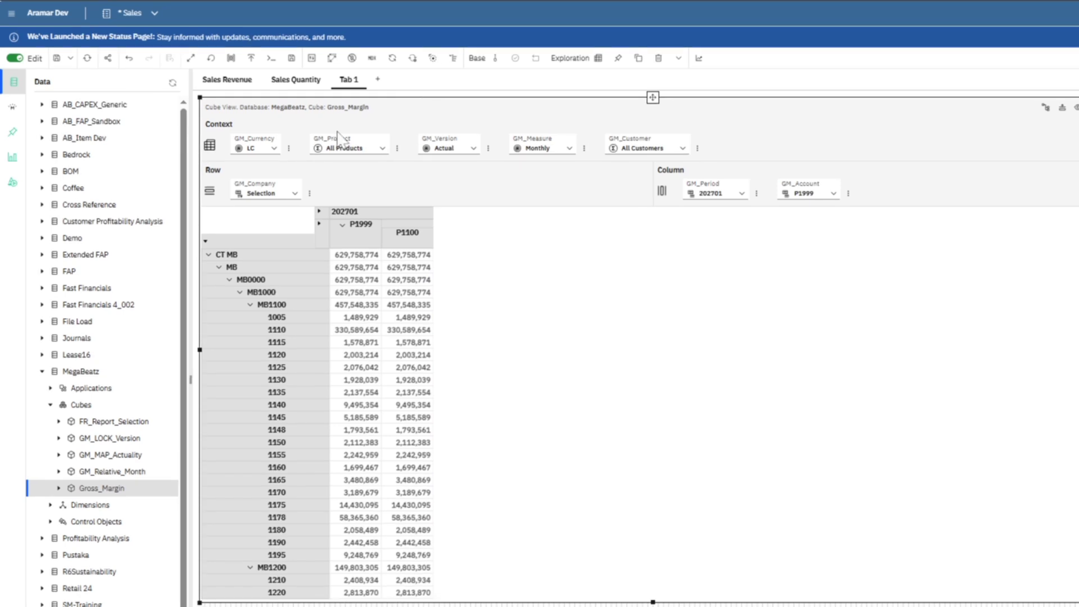
drag(253, 149, 325, 189)
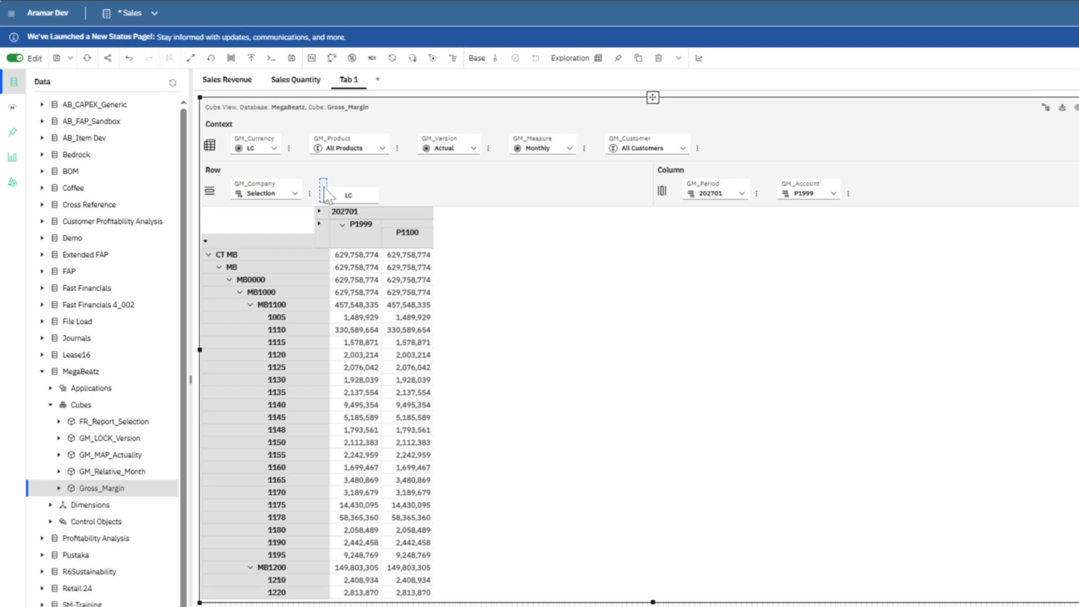
drag(325, 189, 325, 189)
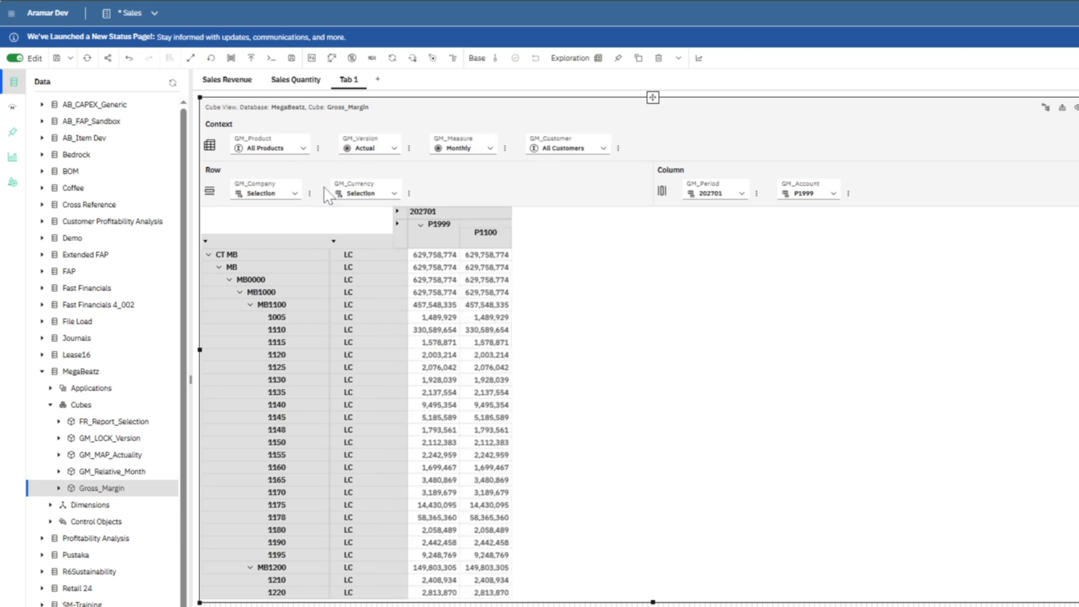
- Save the book, and save it again as Sales in the same shared folder, replacing the existing file
key(ctrl+s)
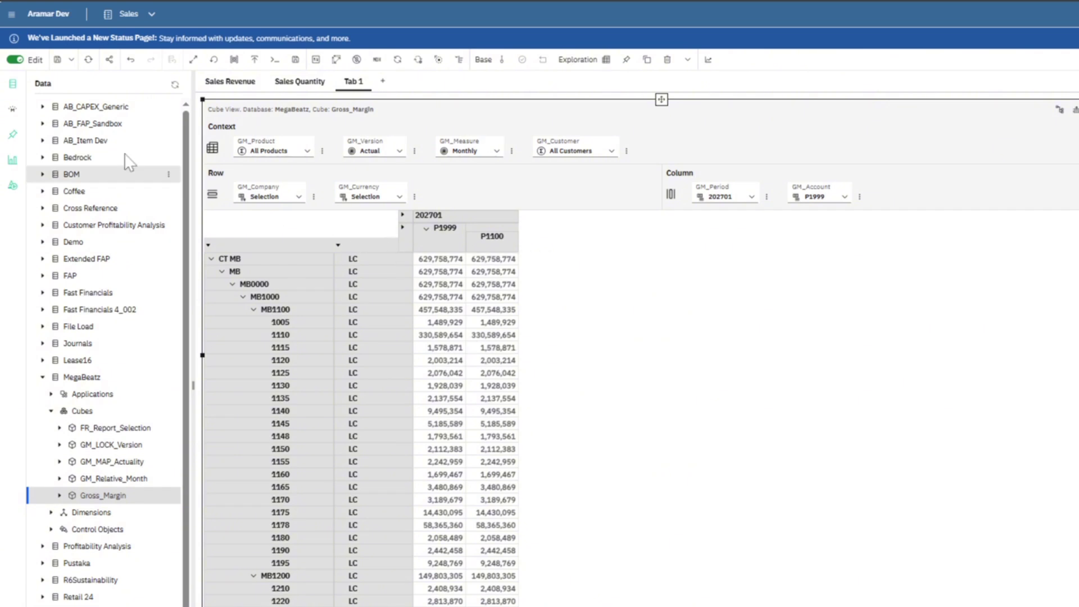
click(72, 61)
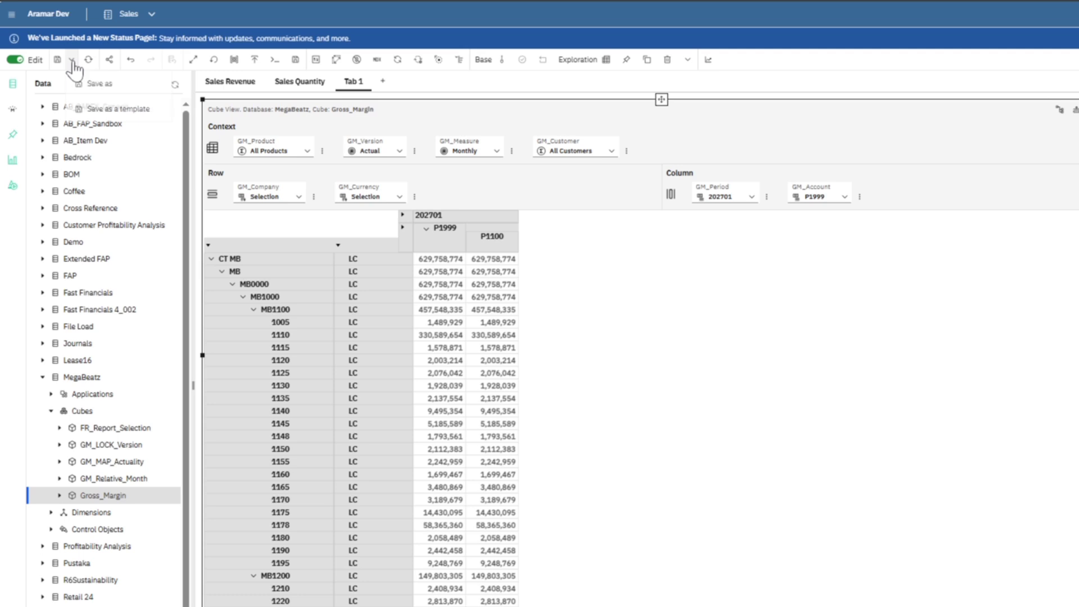
click(112, 85)
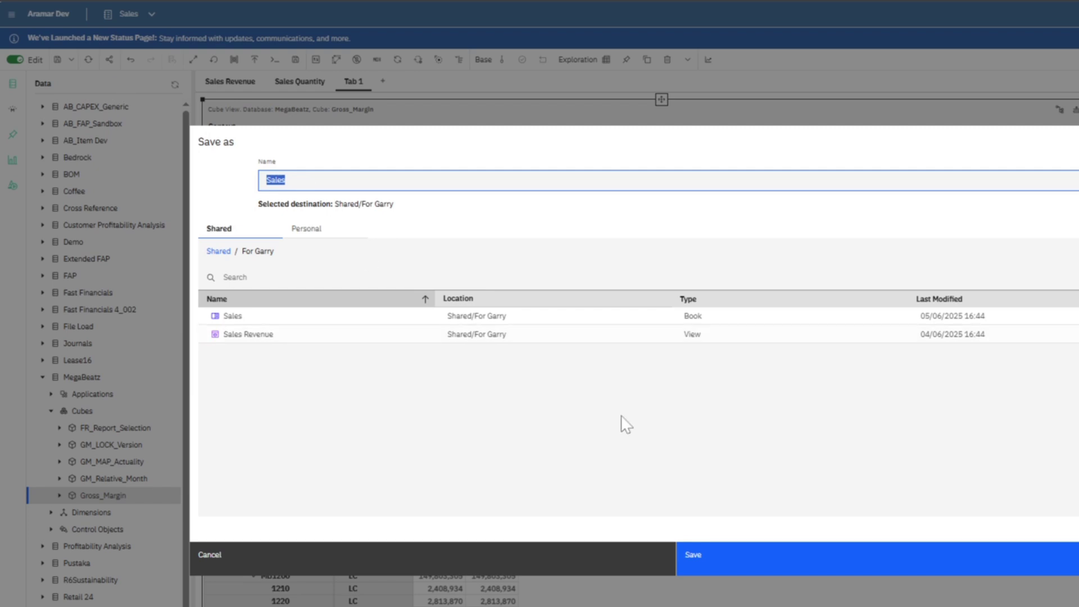
click(751, 555)
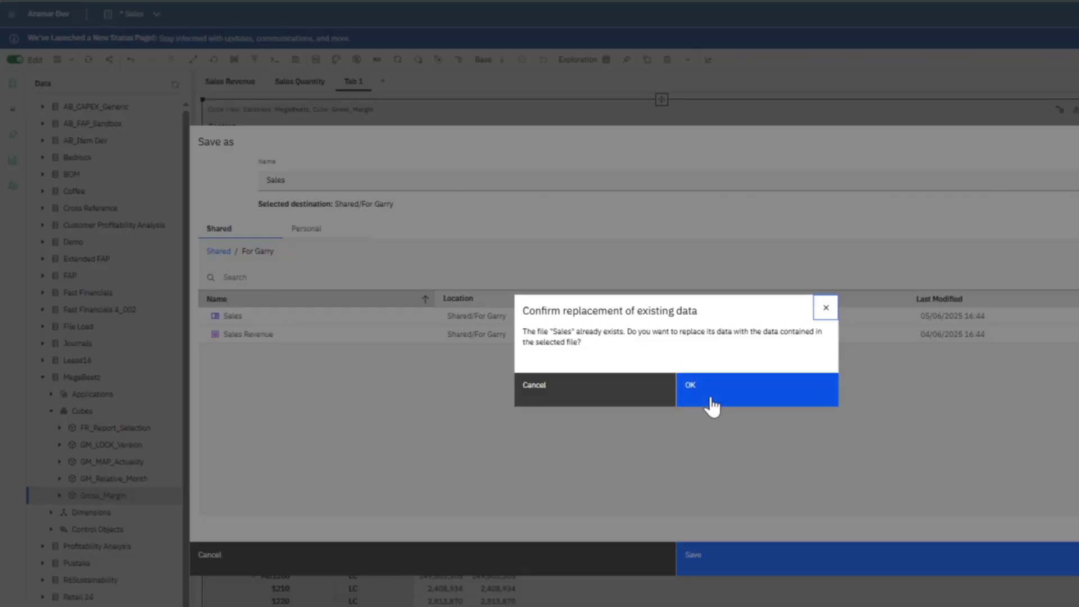
click(712, 404)
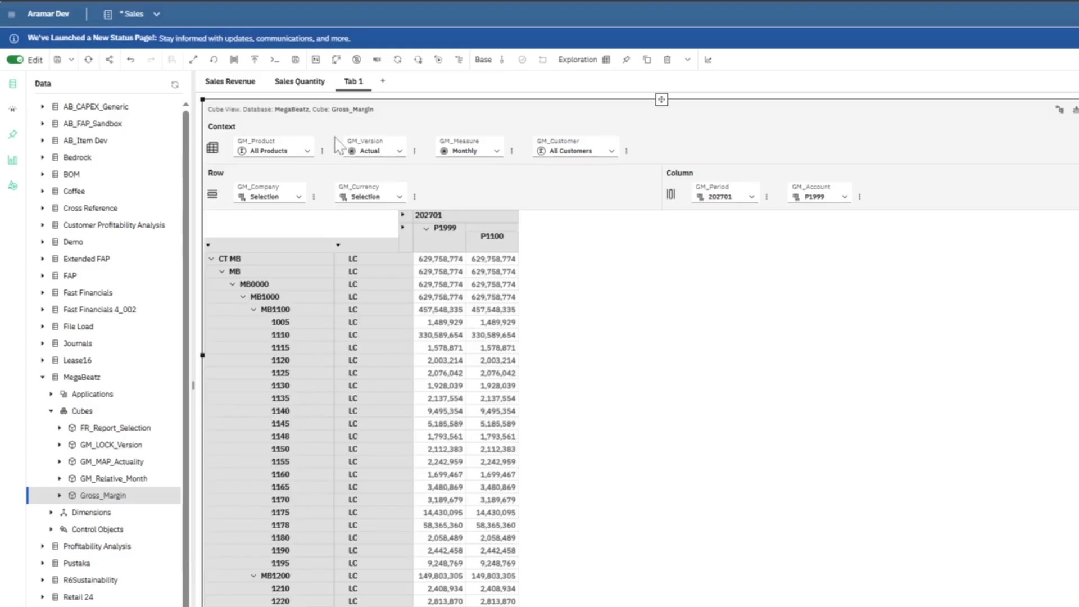
- Save the cube view to the database as a new public MDX view named Sales
click(295, 59)
click(312, 121)
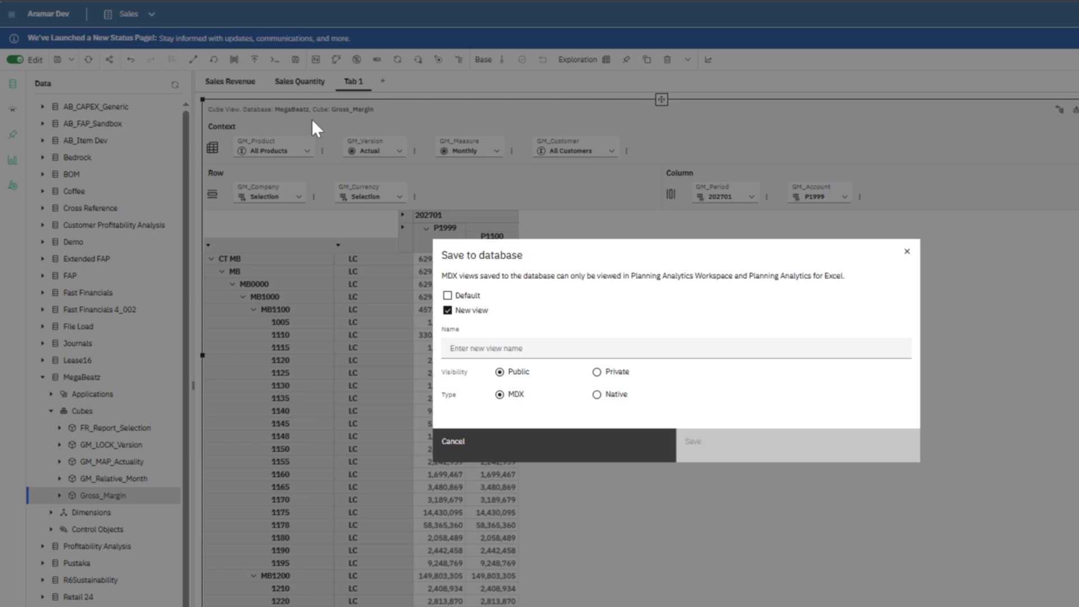
click(452, 348)
text(Sales)
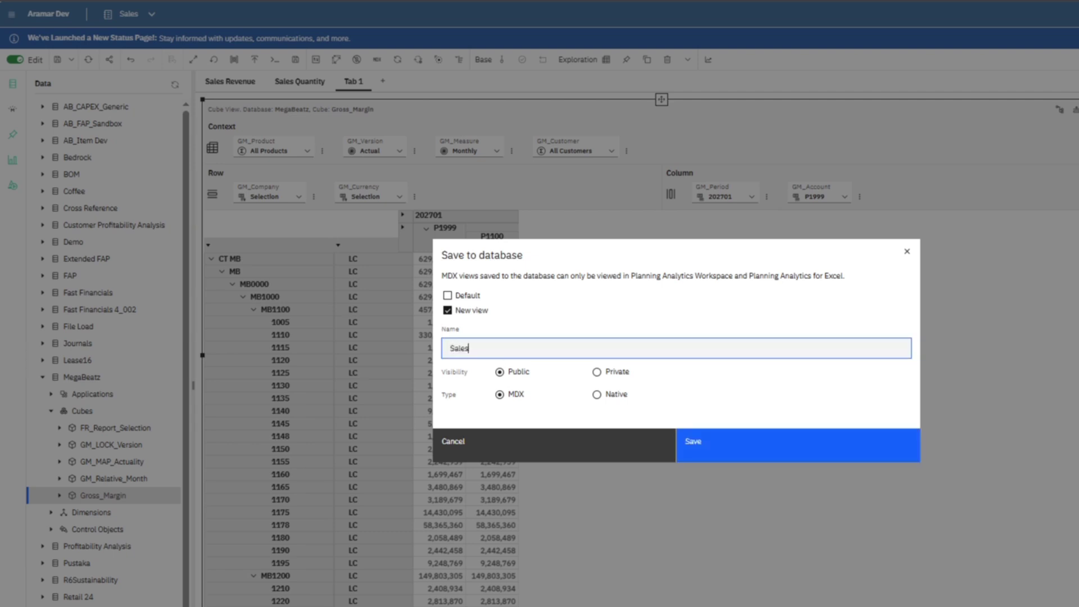
click(778, 453)
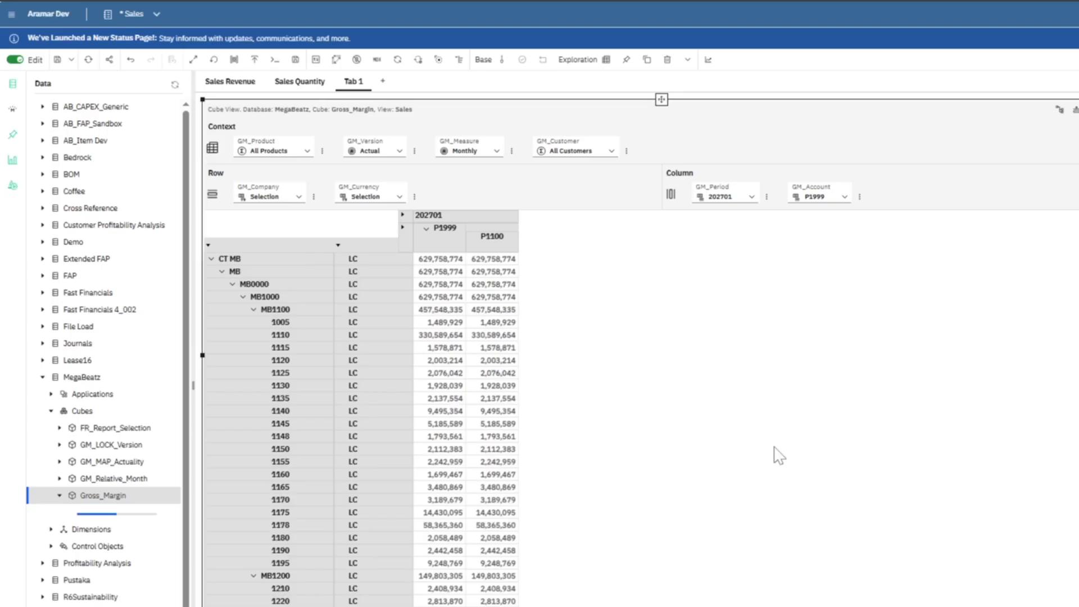